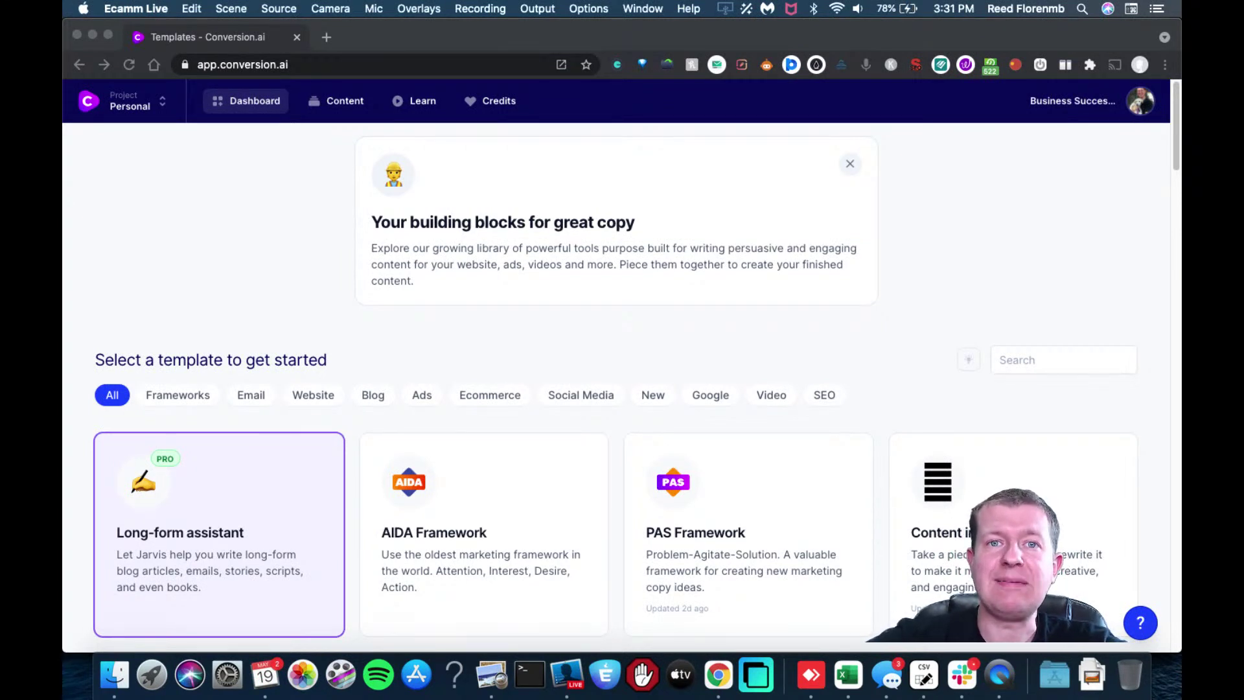
# Step: Go to Account settings and re-enable the workspace Language defaults toggle
pyautogui.click(994, 157)
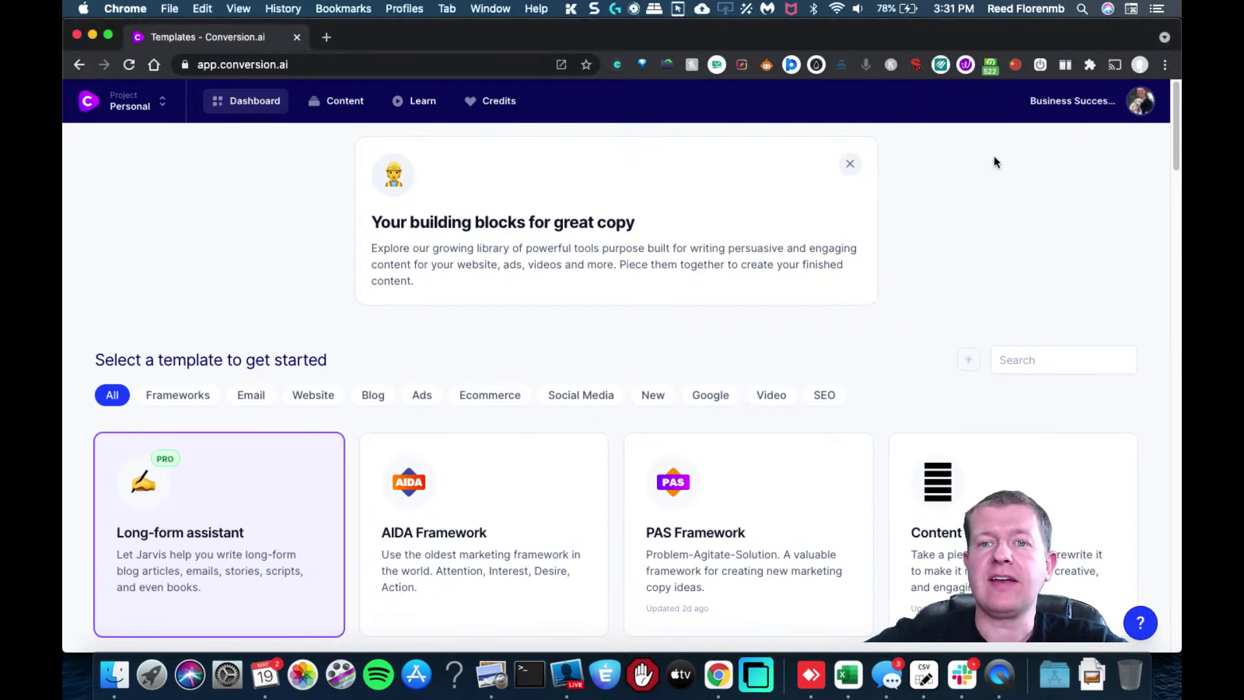
pyautogui.click(1139, 103)
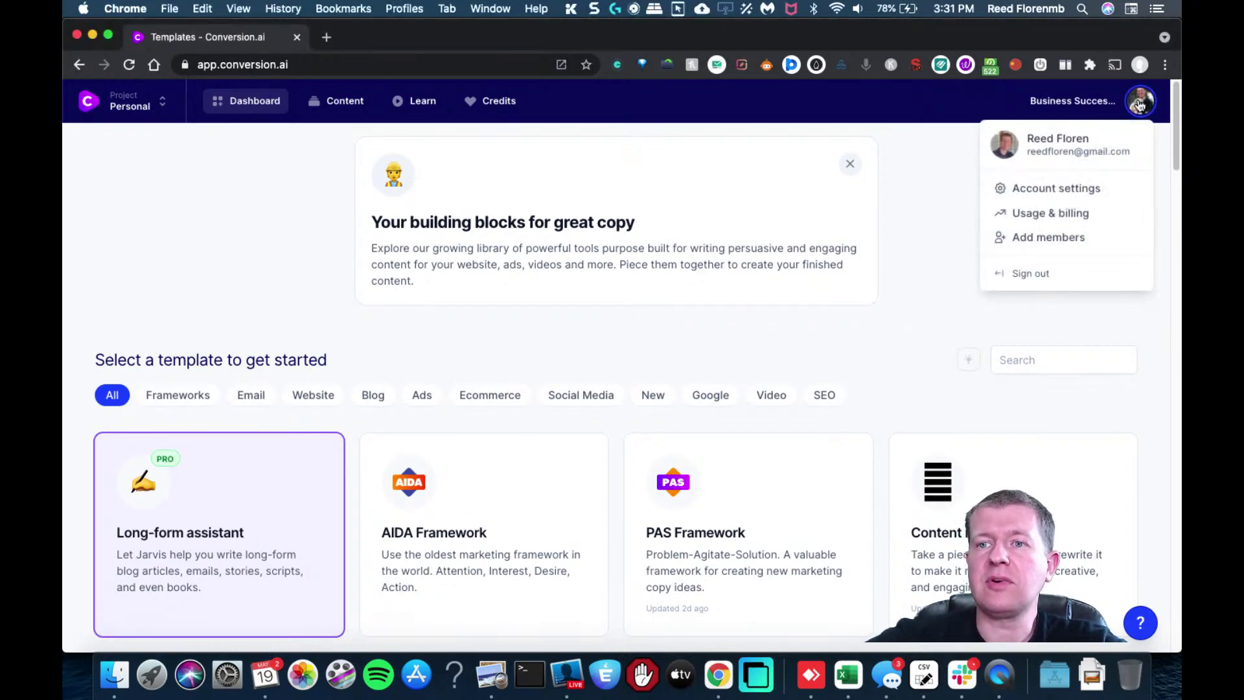
pyautogui.click(1073, 187)
pyautogui.moveTo(1169, 158); pyautogui.dragTo(1175, 402)
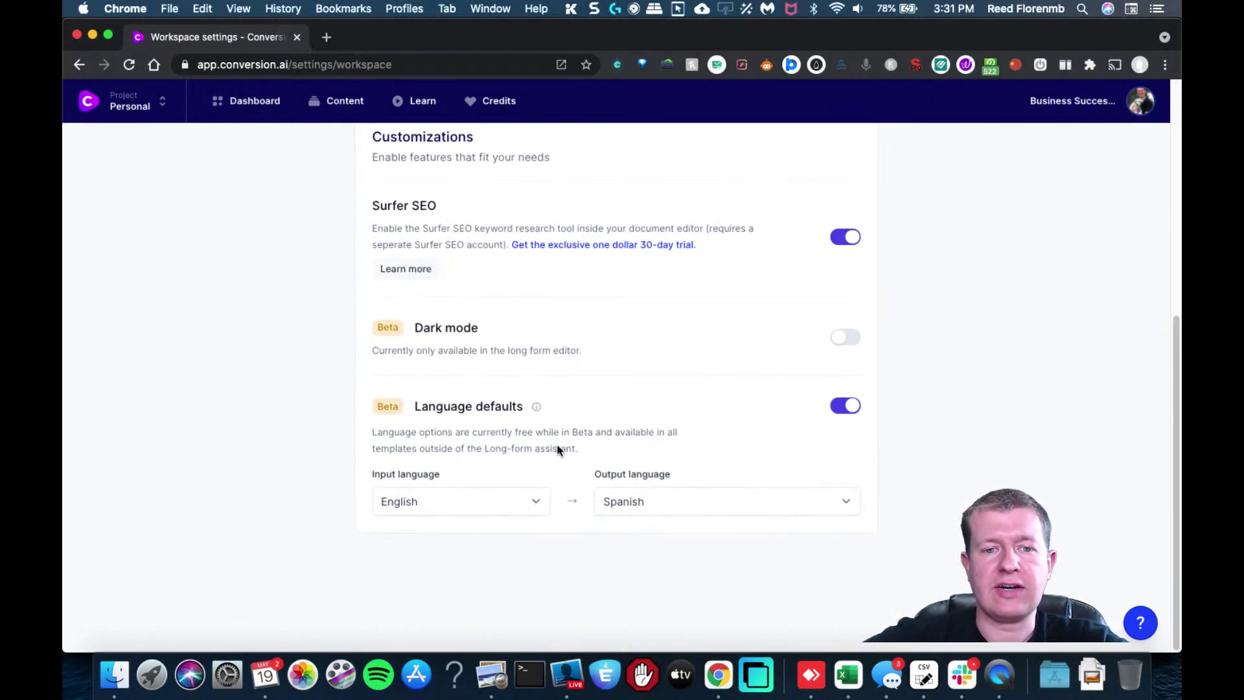
pyautogui.click(842, 407)
pyautogui.click(842, 407)
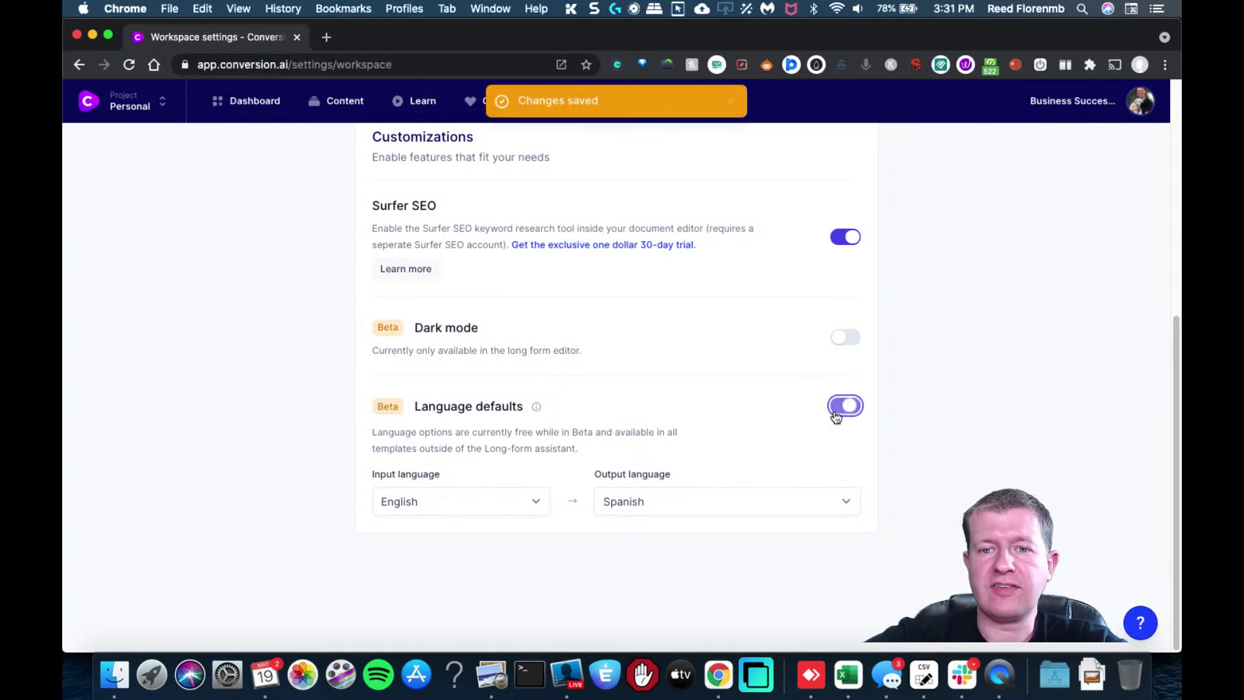
# Step: Set the default input language to English and output to Spanish, then return to the dashboard
pyautogui.click(453, 500)
pyautogui.scroll(-5, 427, 632)
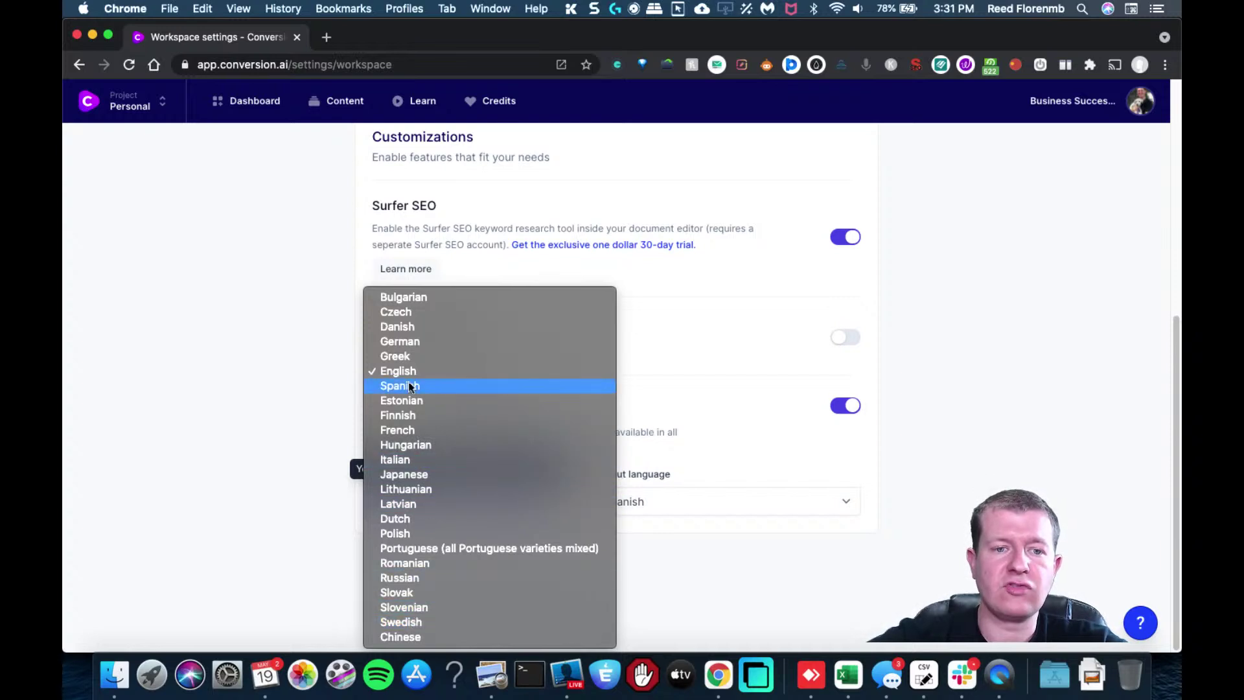
pyautogui.click(392, 371)
pyautogui.click(742, 486)
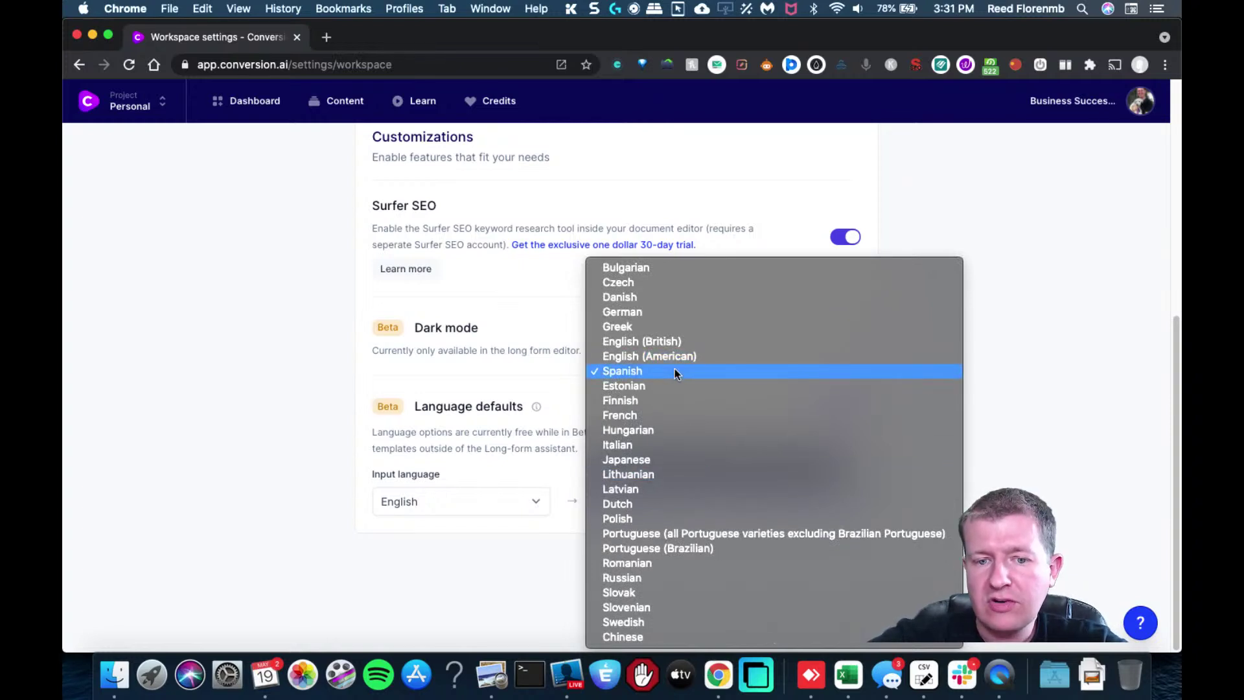
pyautogui.click(675, 369)
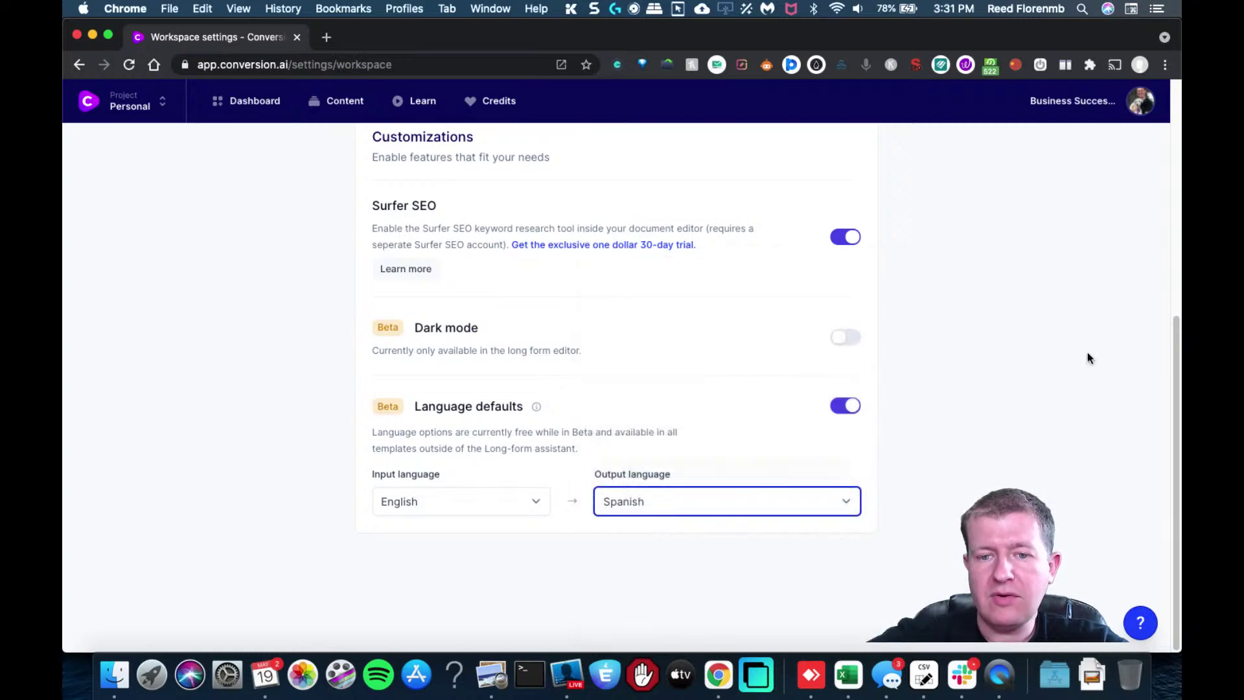
pyautogui.moveTo(1175, 372); pyautogui.dragTo(1148, 95)
pyautogui.click(250, 108)
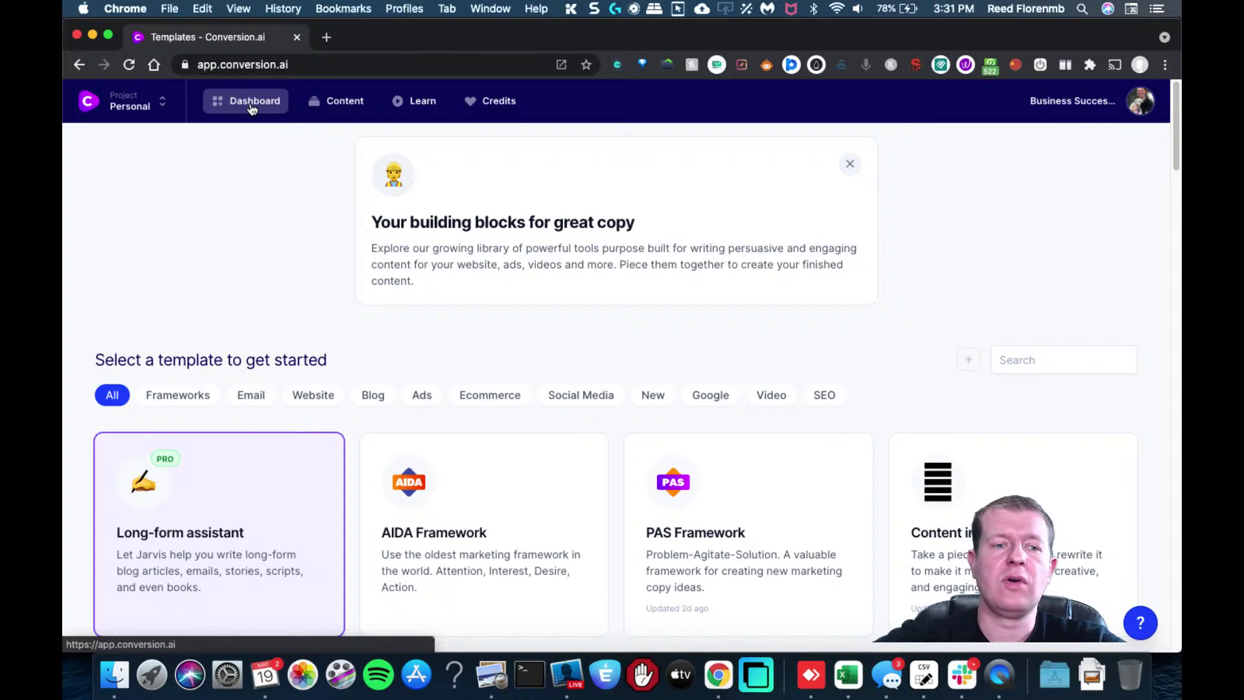
# Step: Open the AIDA Framework template and clear the old Bottom Butter name and description
pyautogui.click(520, 511)
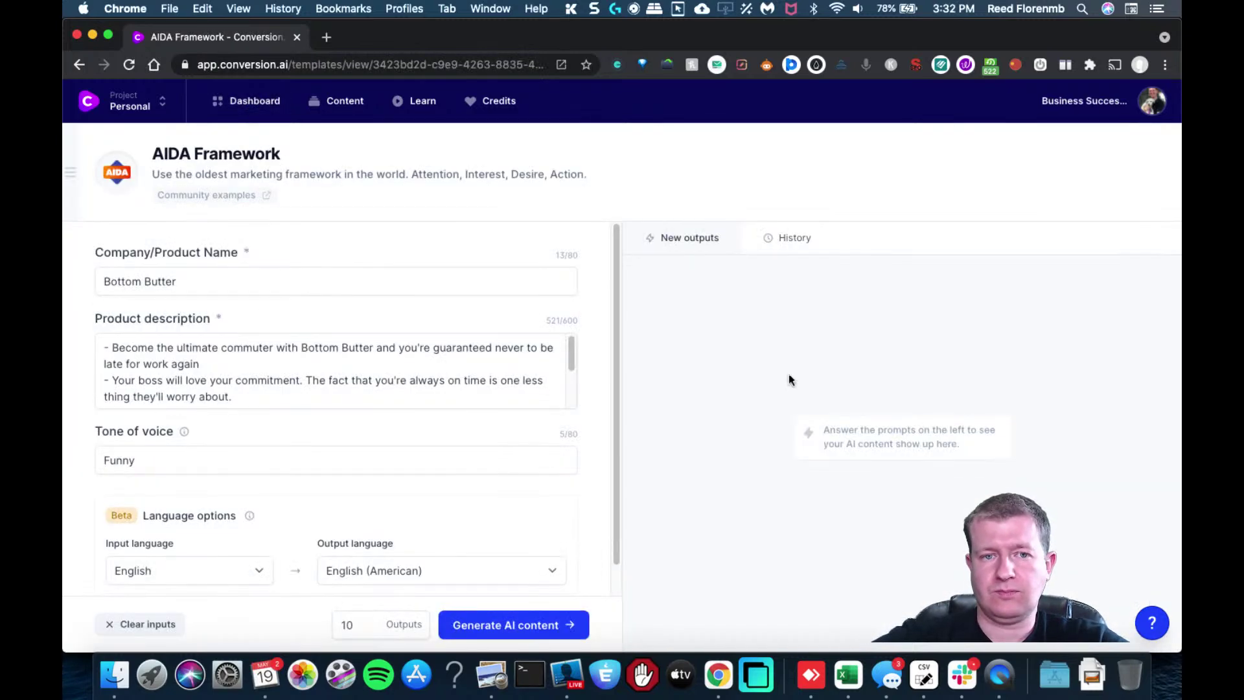
pyautogui.click(467, 367)
pyautogui.press('super+a')
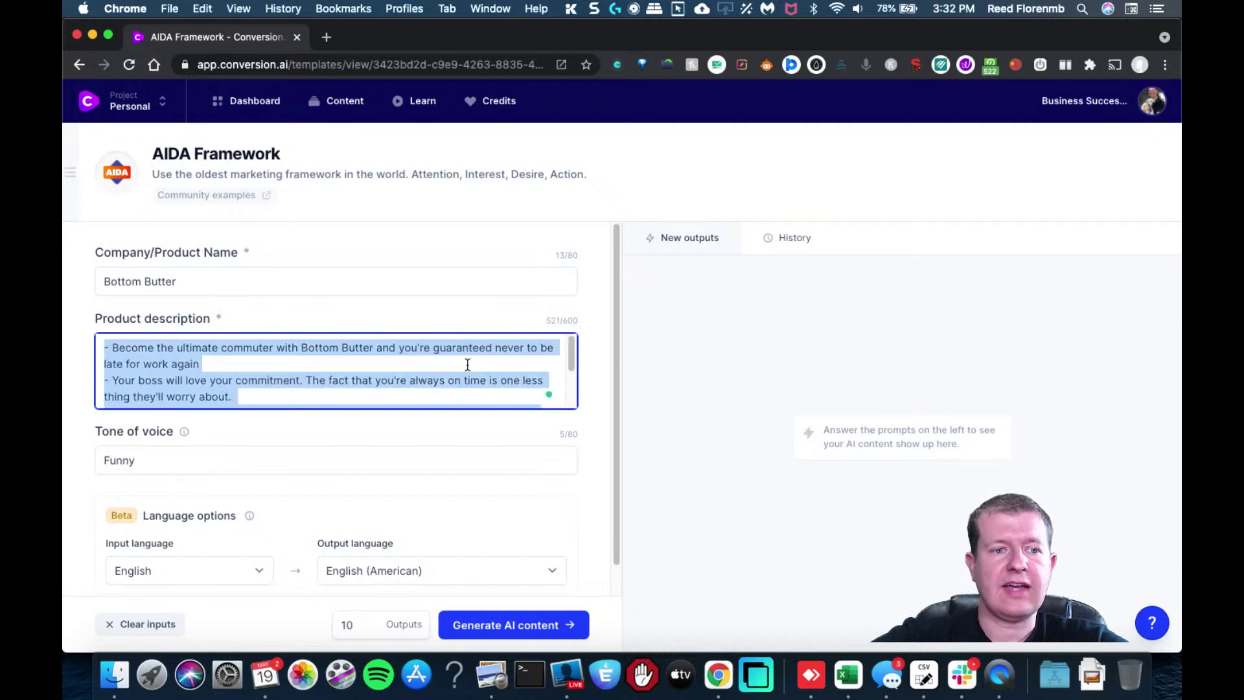
pyautogui.press('BackSpace')
pyautogui.click(265, 298)
pyautogui.click(239, 280)
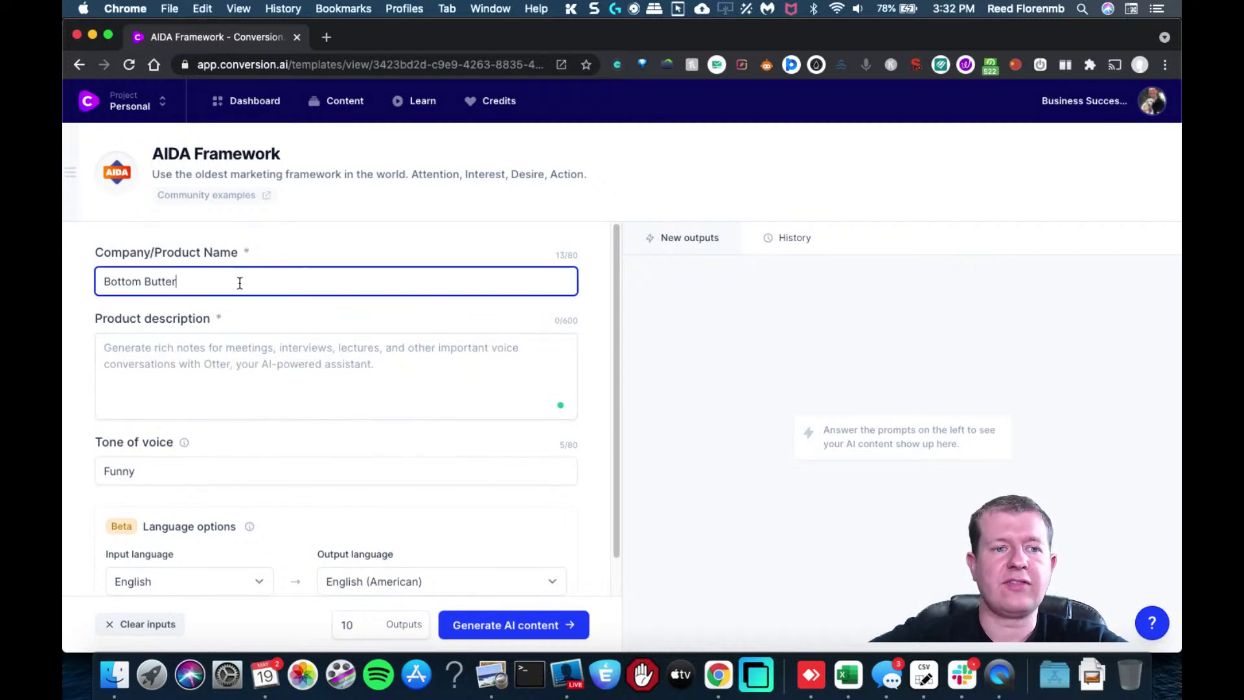
pyautogui.press('super+a')
pyautogui.press('BackSpace')
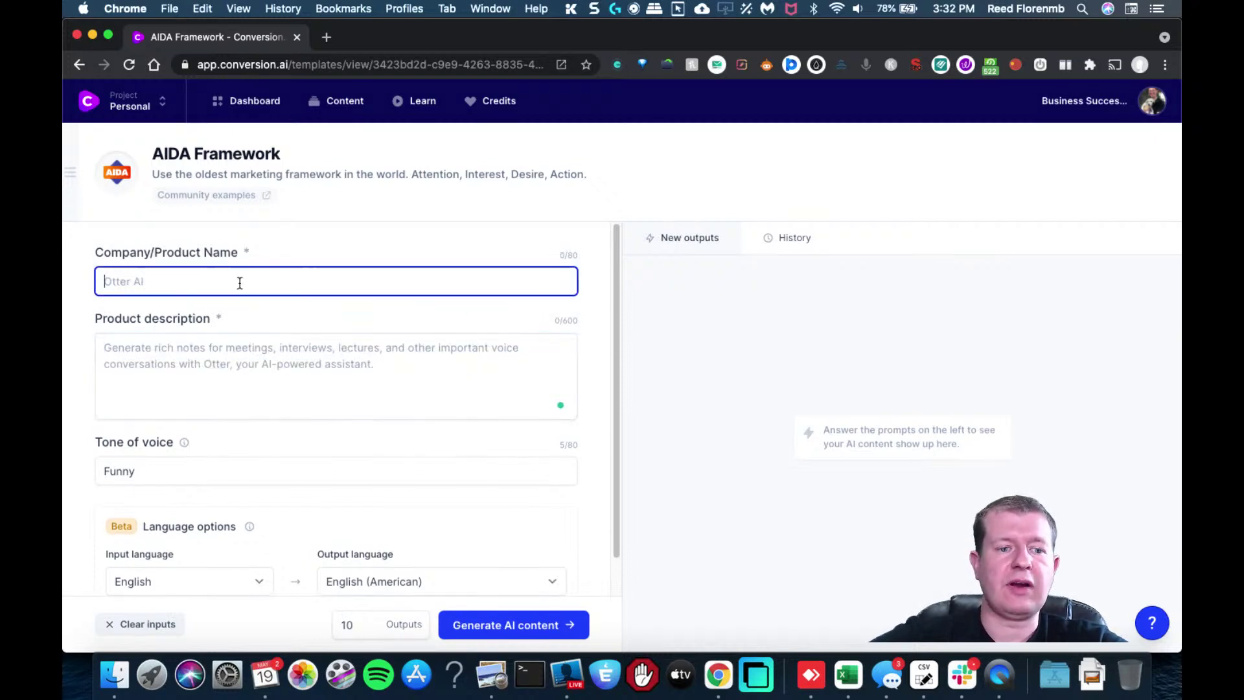
# Step: Choose Spanish output, company Google, description 'Find information fast by searching the web with Google'
pyautogui.click(363, 581)
pyautogui.moveTo(375, 635)
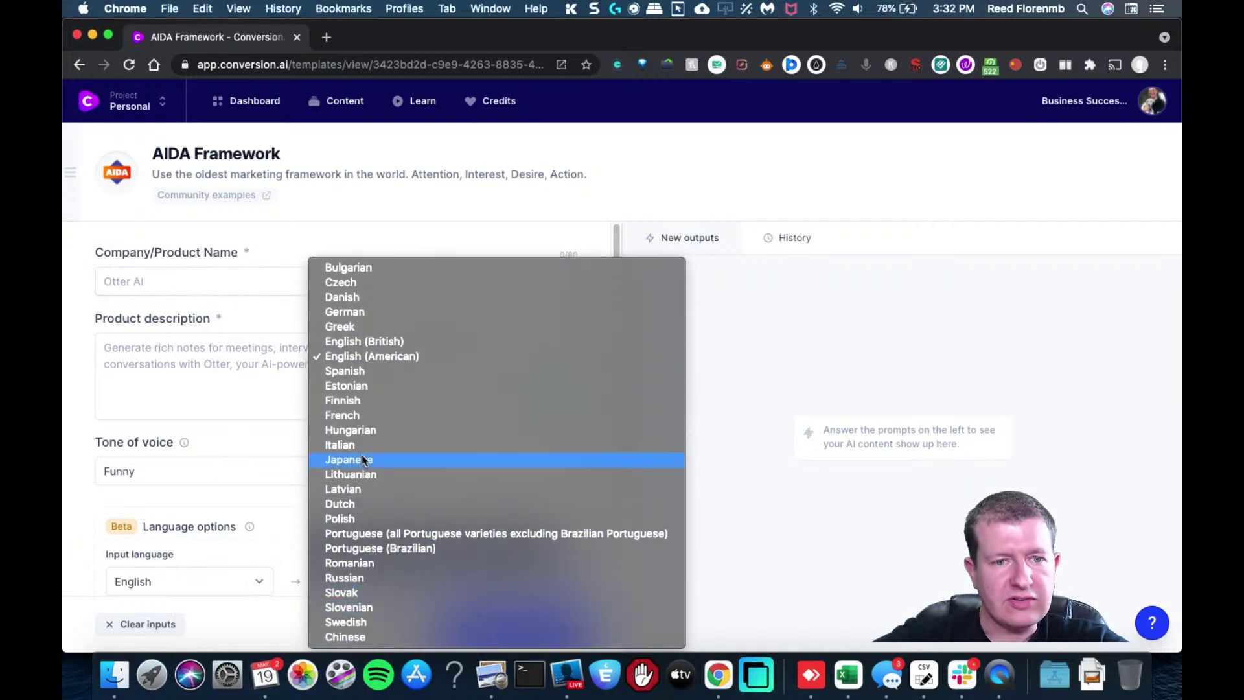
pyautogui.click(363, 375)
pyautogui.click(279, 281)
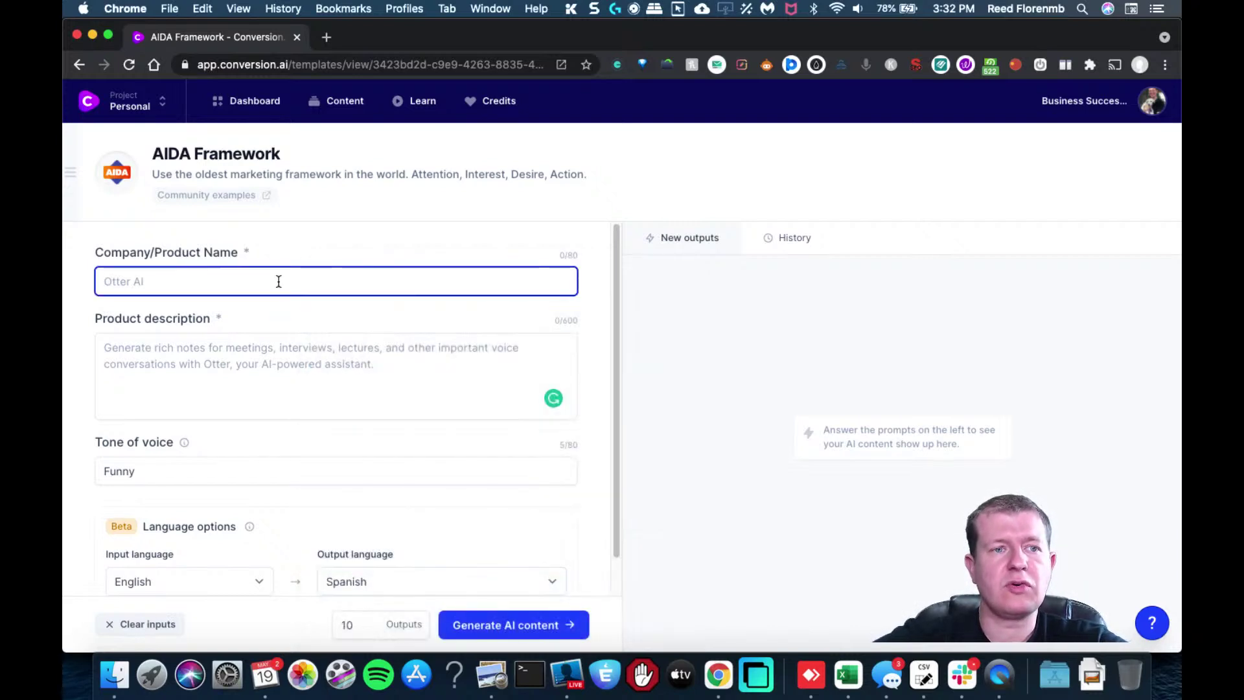
pyautogui.write('Google')
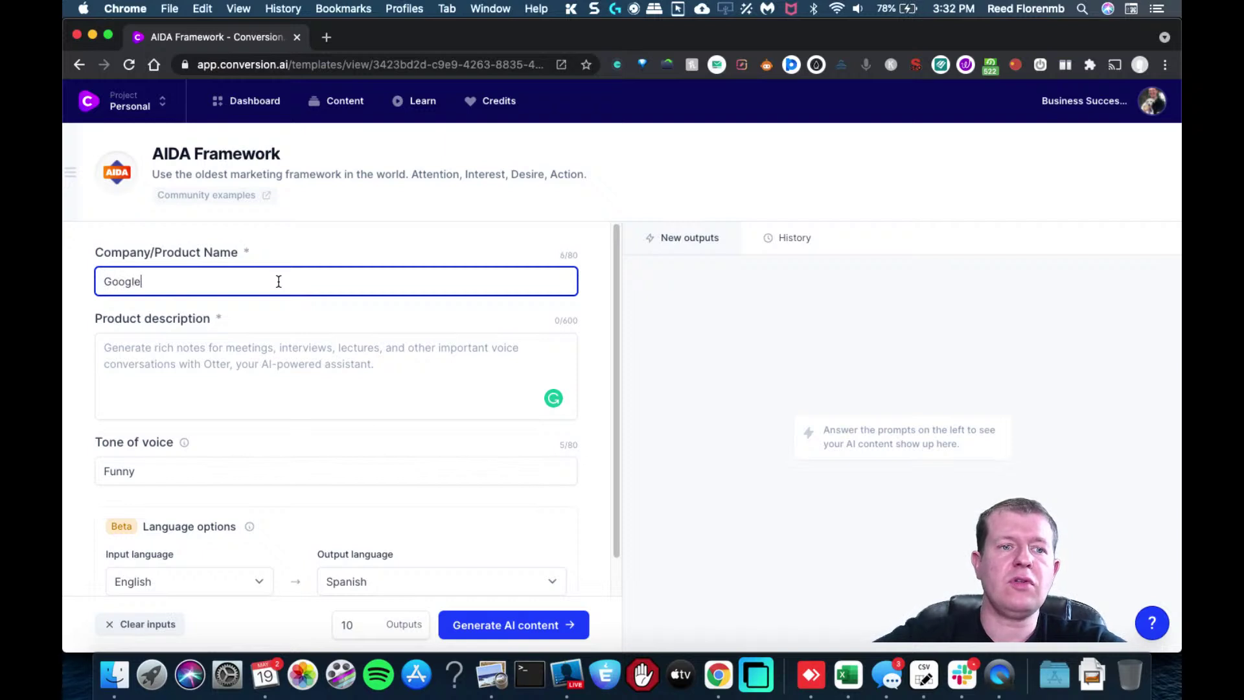
pyautogui.click(279, 378)
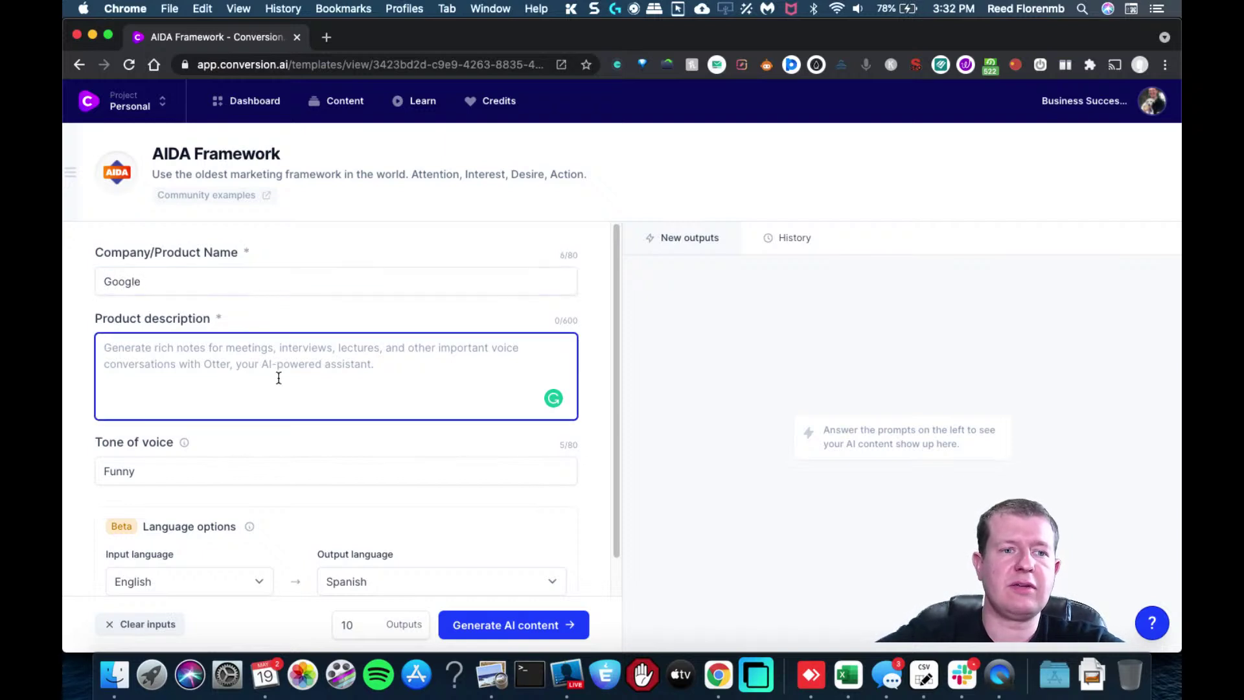
pyautogui.write('Find ')
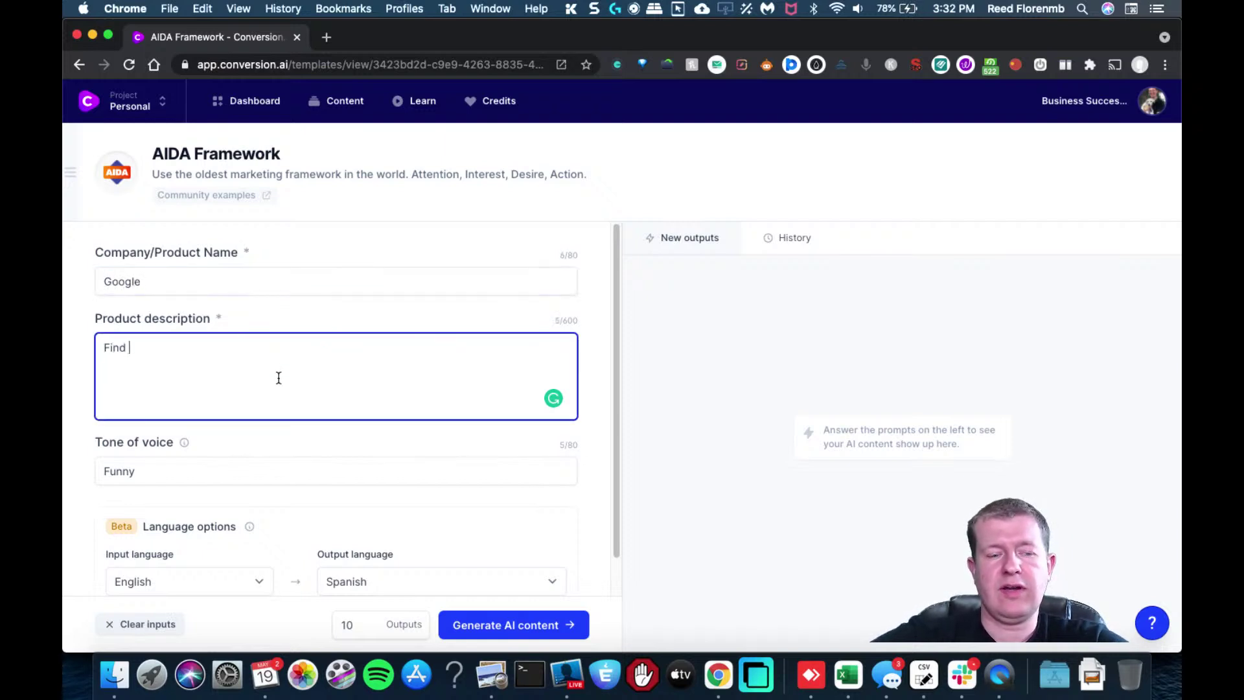
pyautogui.write('information fast')
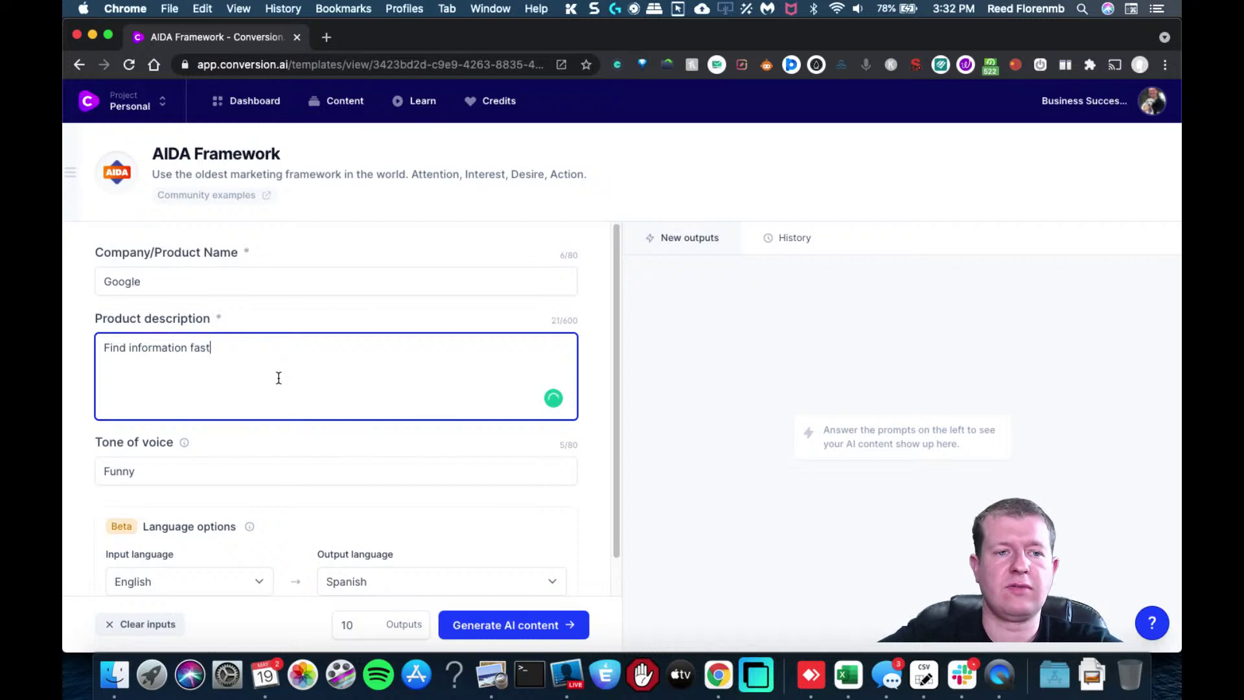
pyautogui.write(' by searching ')
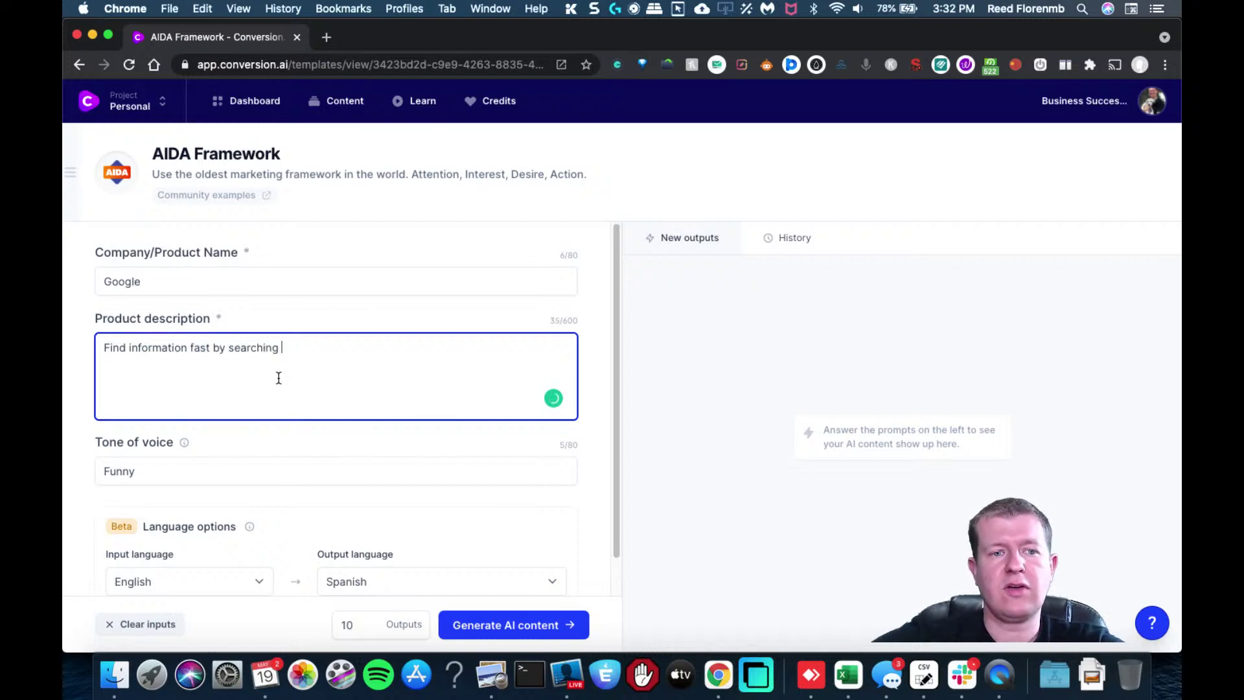
pyautogui.write('the web with Google')
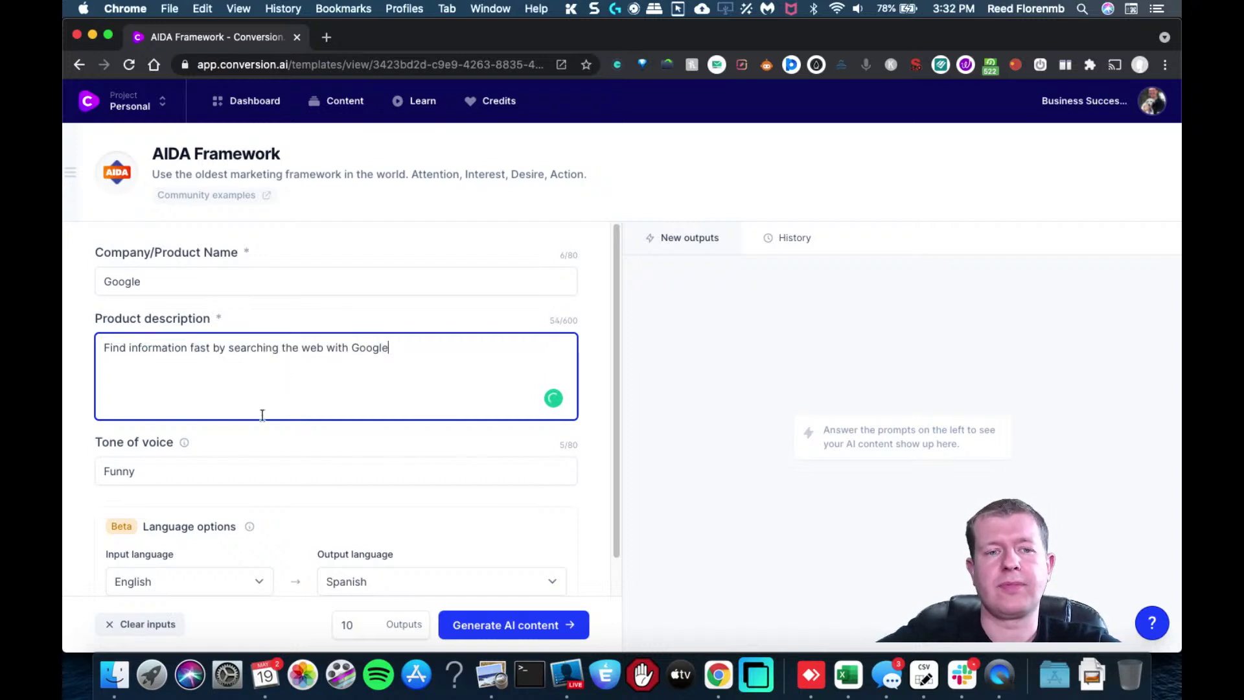
# Step: Generate the Spanish AIDA copy and copy the first output to the clipboard
pyautogui.click(492, 619)
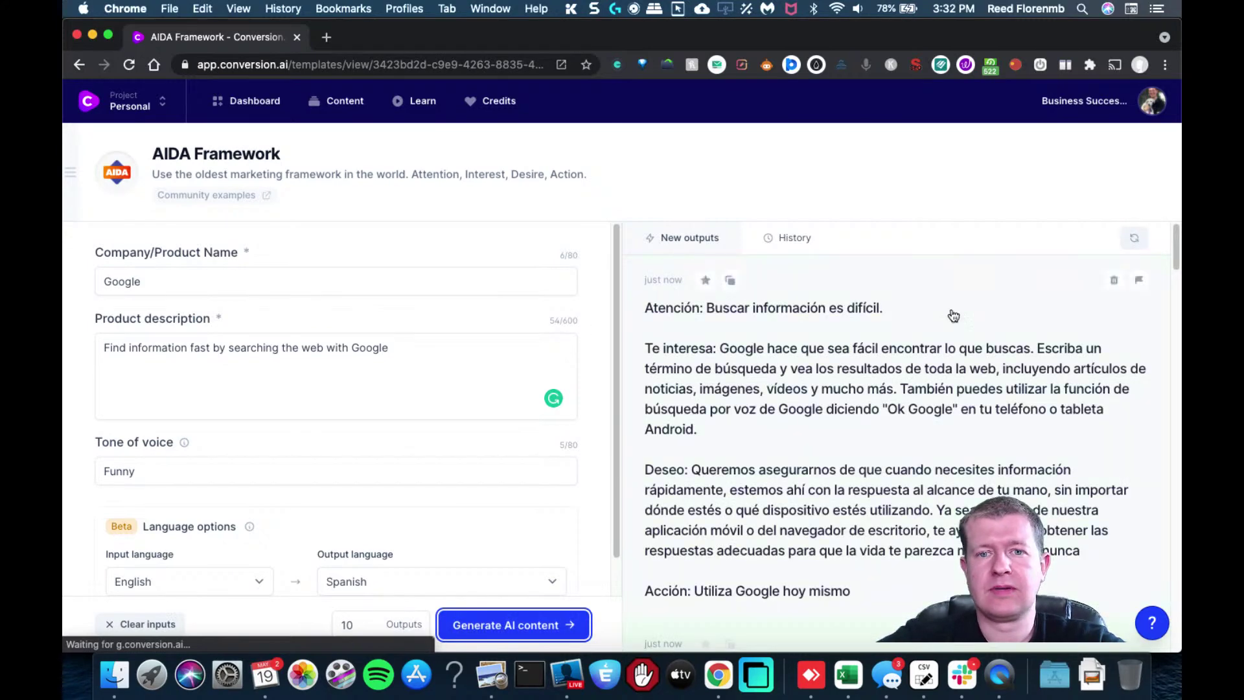
pyautogui.moveTo(1175, 260); pyautogui.dragTo(1145, 199)
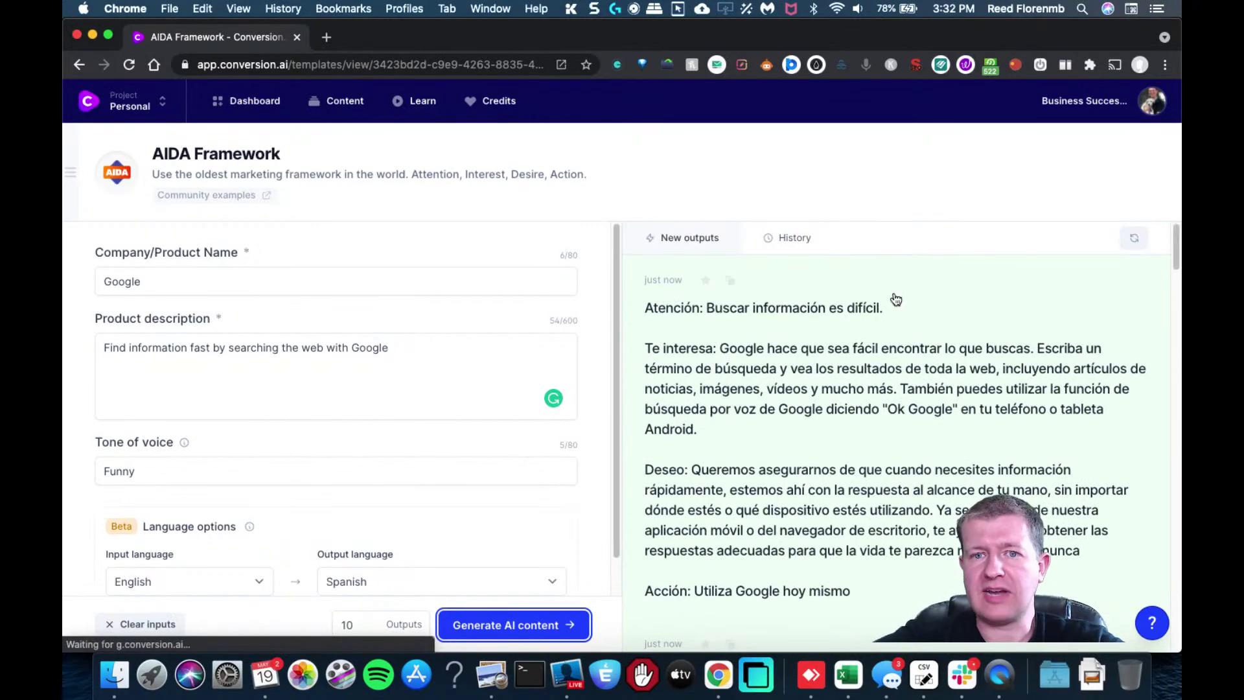
pyautogui.click(728, 285)
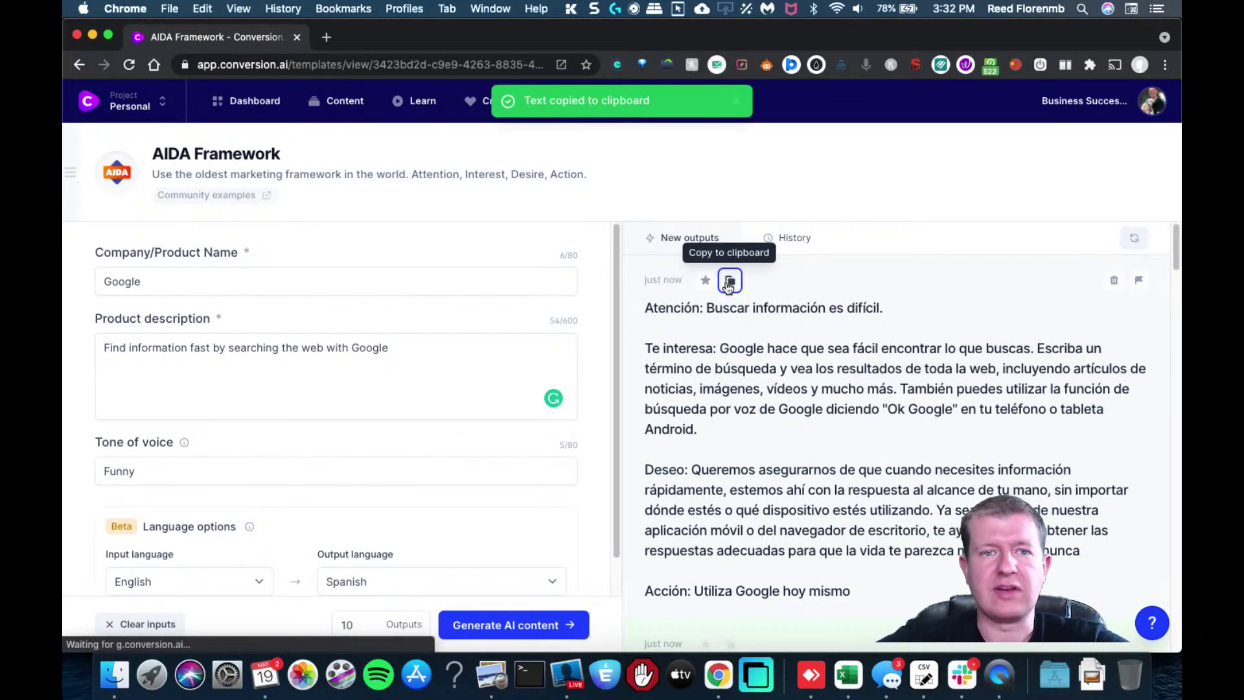
# Step: Open Google Translate in a new tab and paste the copied Spanish text into the source box
pyautogui.press('super+t')
pyautogui.write('transla')
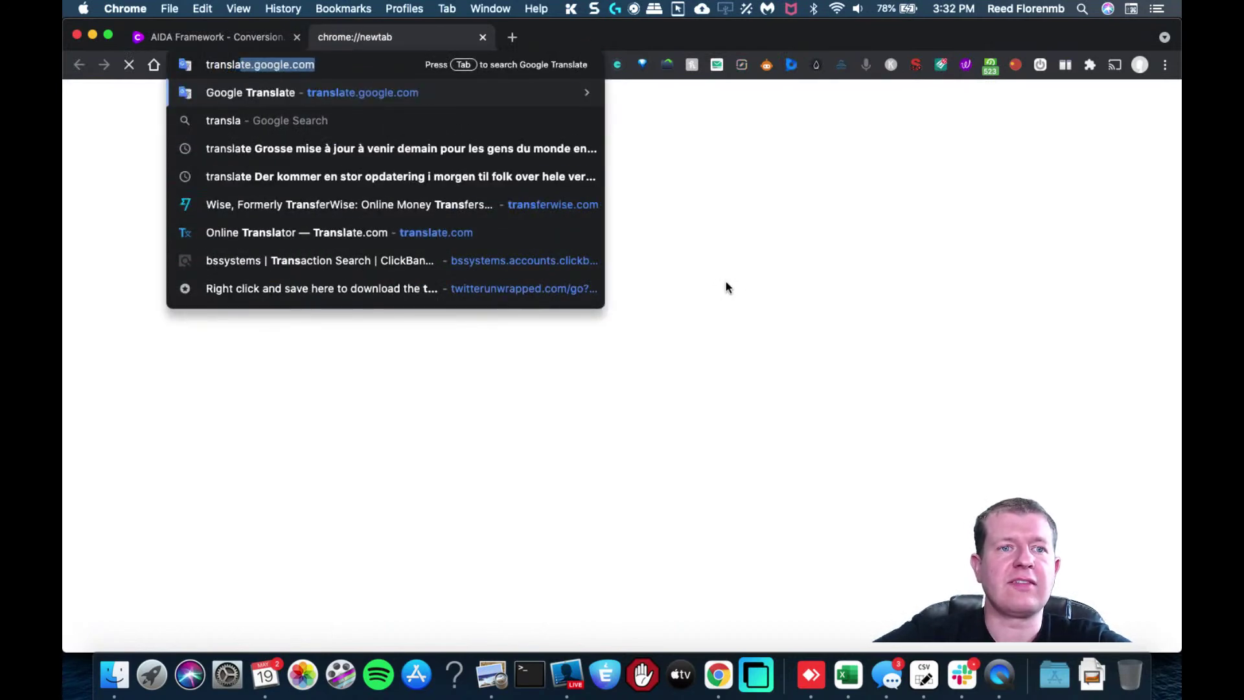
pyautogui.press('Return')
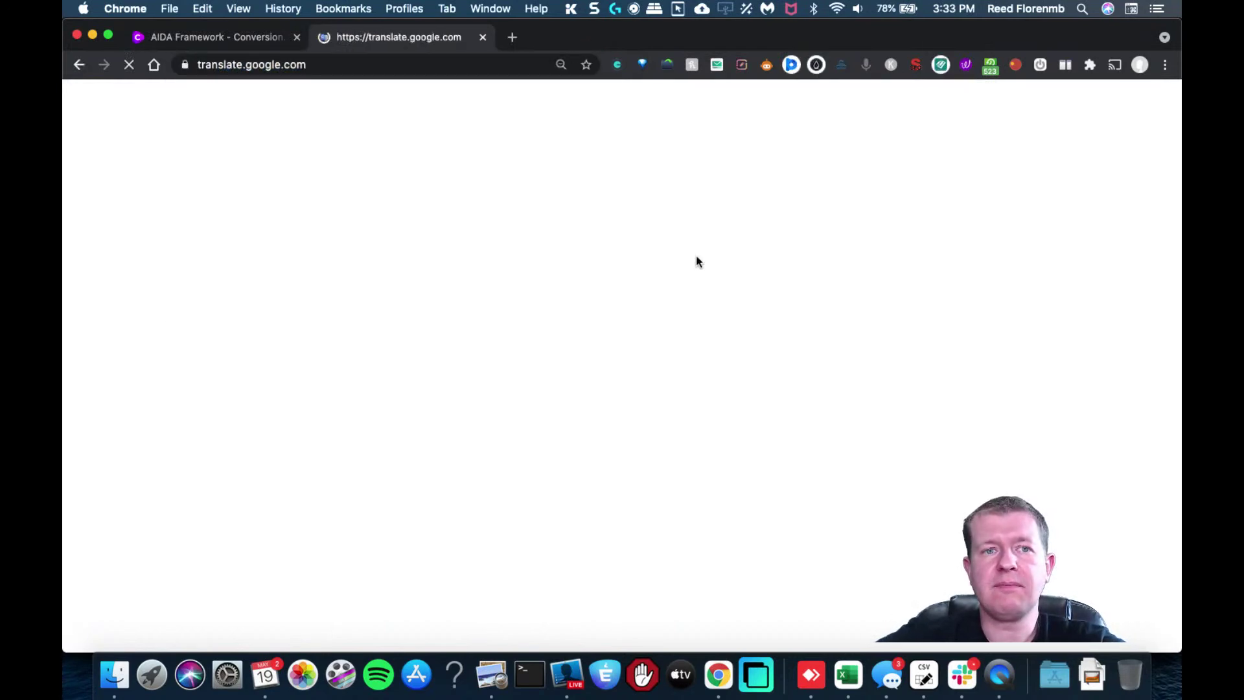
pyautogui.click(401, 190)
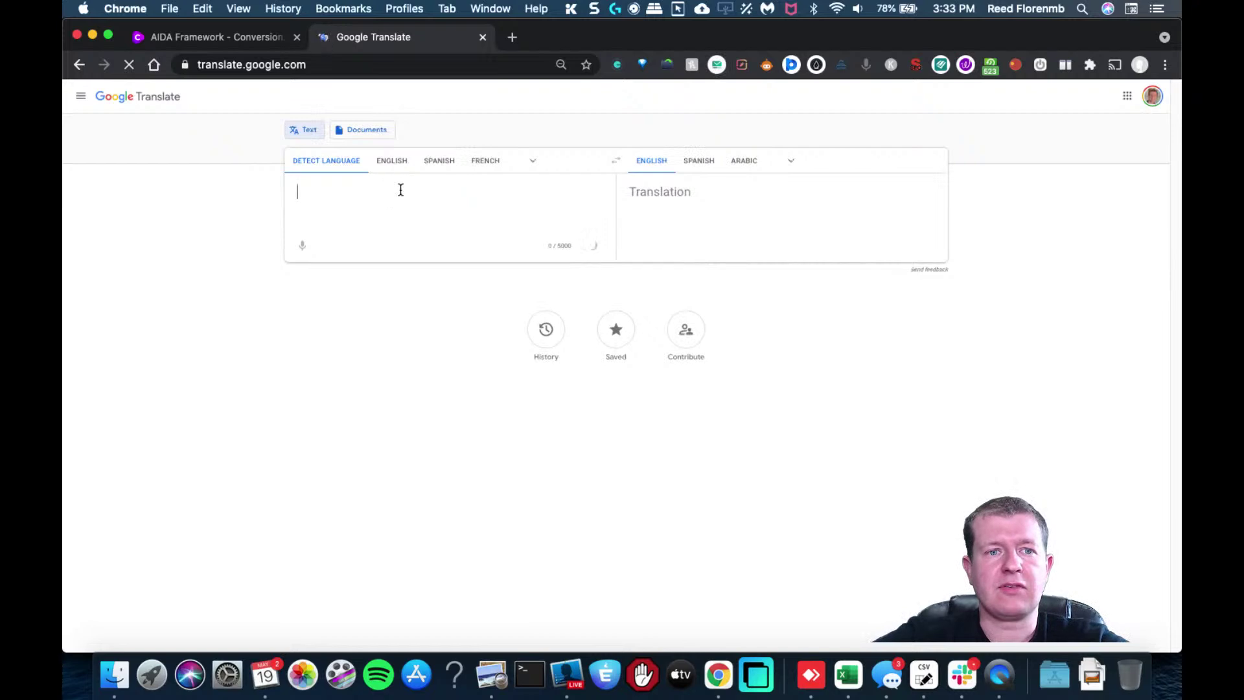
pyautogui.press('super+v')
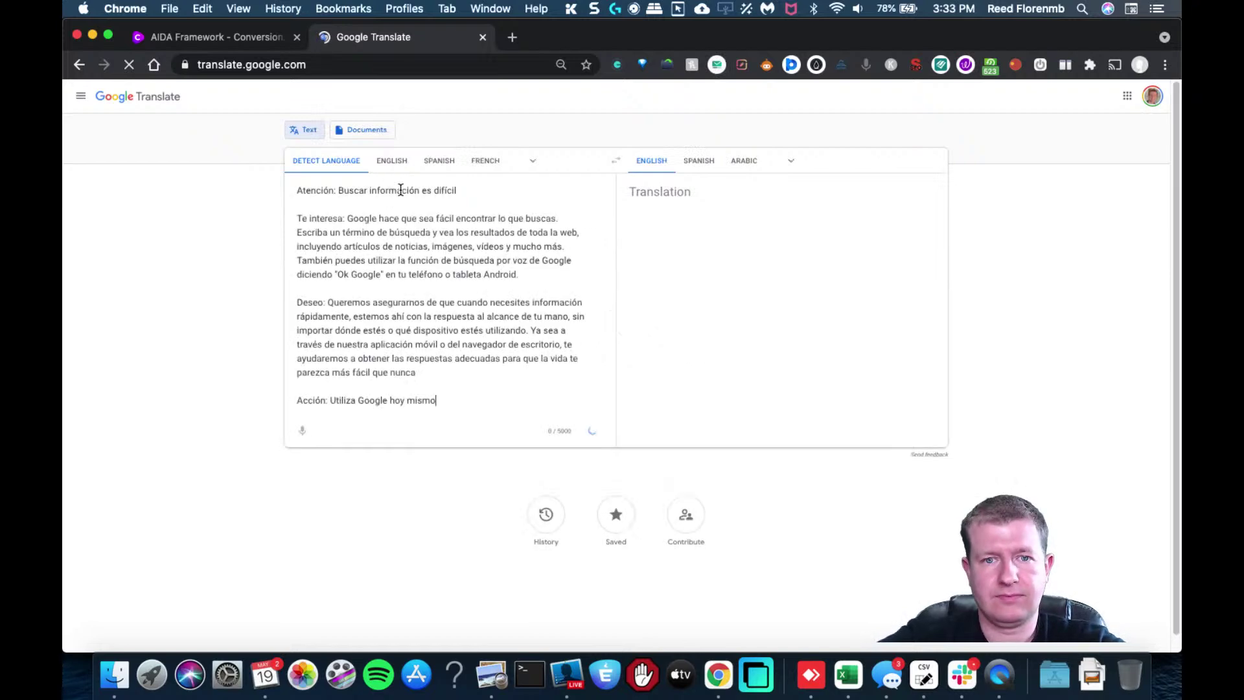